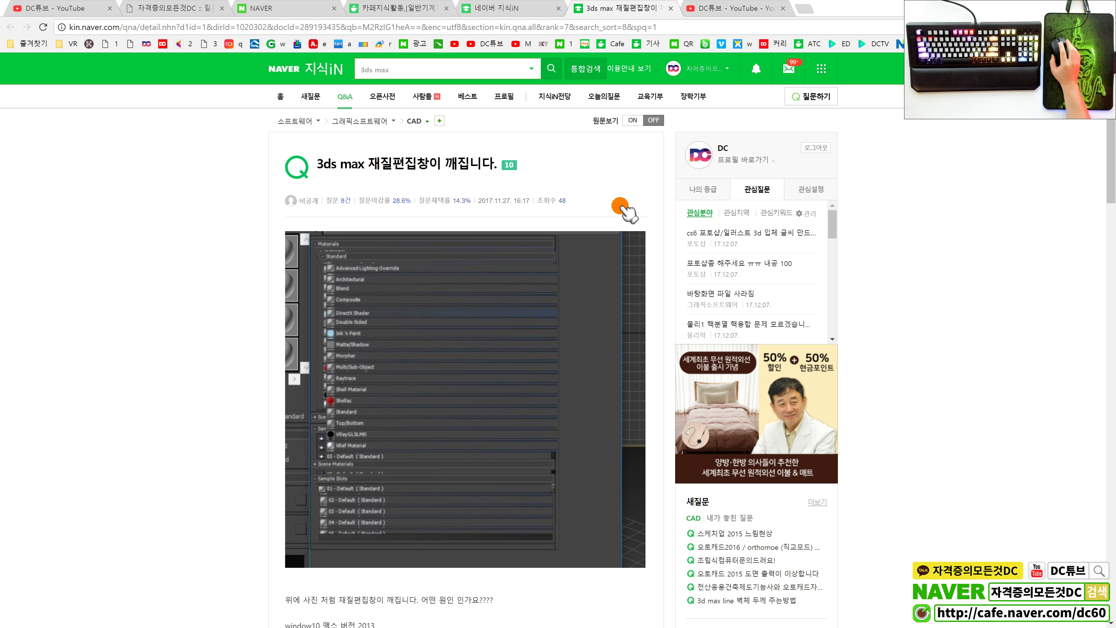
Scroll to the question's description and highlight the word 'window10'
scroll(626, 212, down, 4)
drag(323, 432, 281, 437)
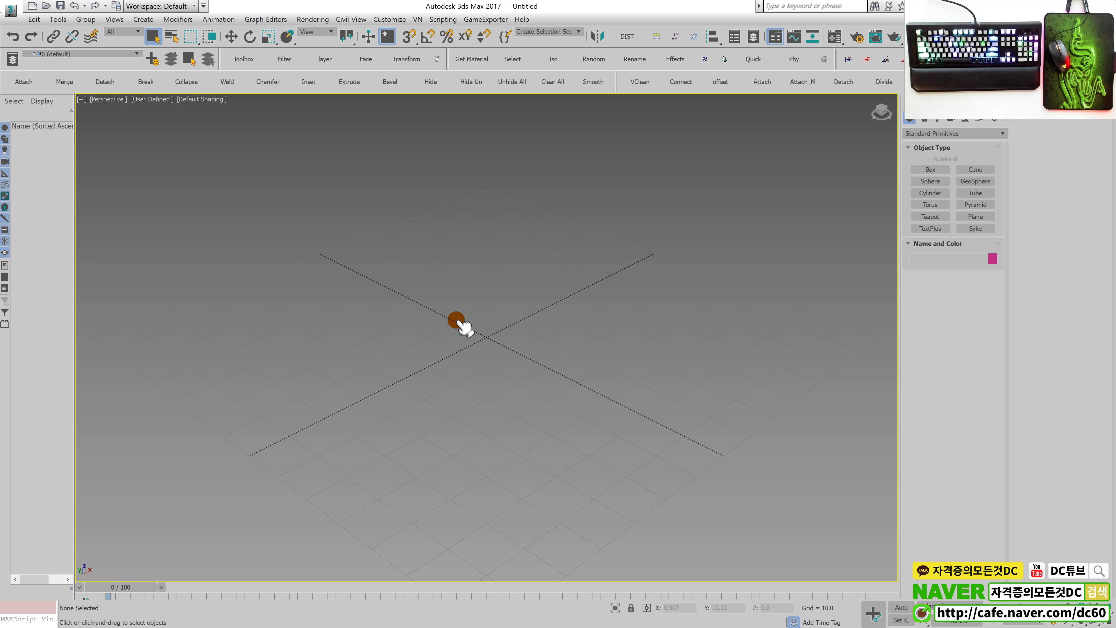
Restore the four-viewport layout and cycle the active view through Top, Left, Front and Perspective
key(alt+w)
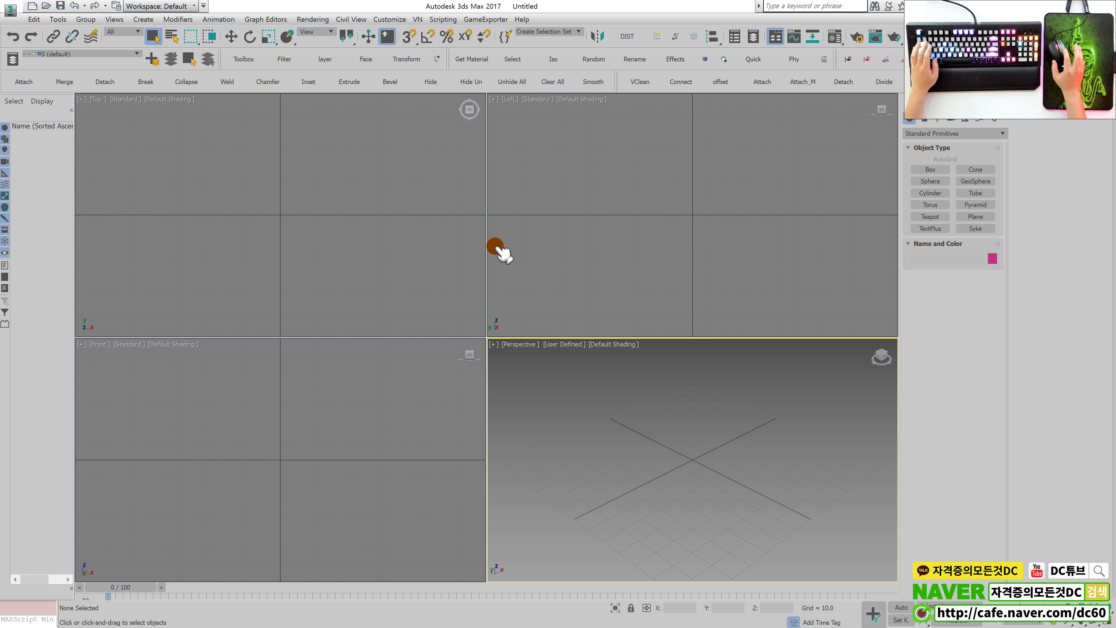
click(461, 319)
click(520, 363)
click(510, 283)
click(408, 403)
click(379, 167)
click(623, 417)
click(628, 255)
click(430, 251)
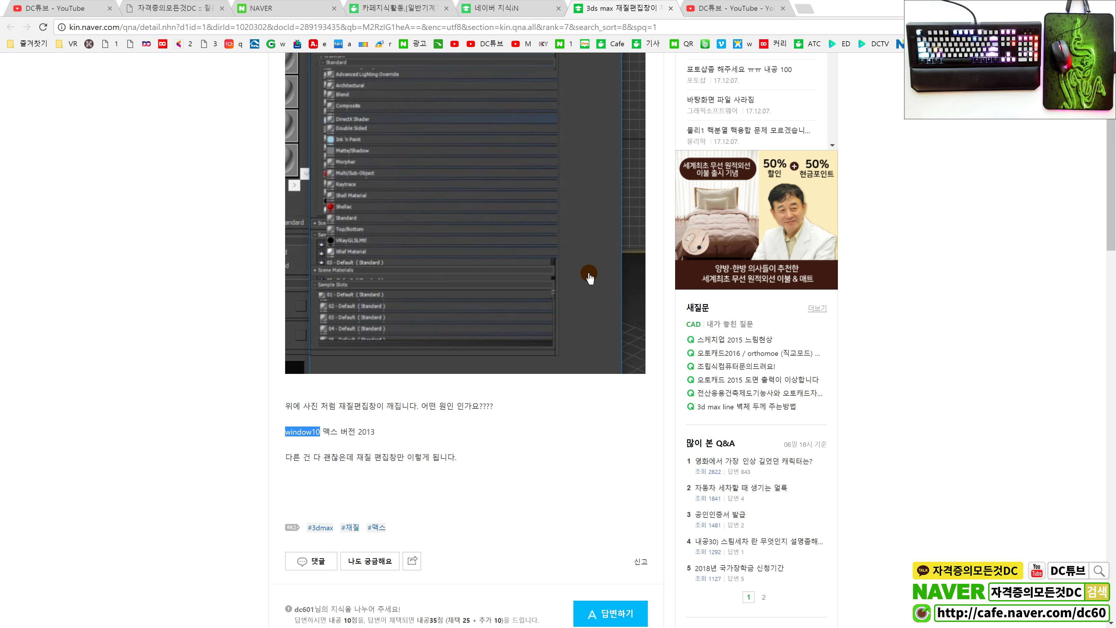
Scroll back to the question title, then activate the Top, Left, Front and Perspective views in 3ds Max
scroll(589, 276, up, 4)
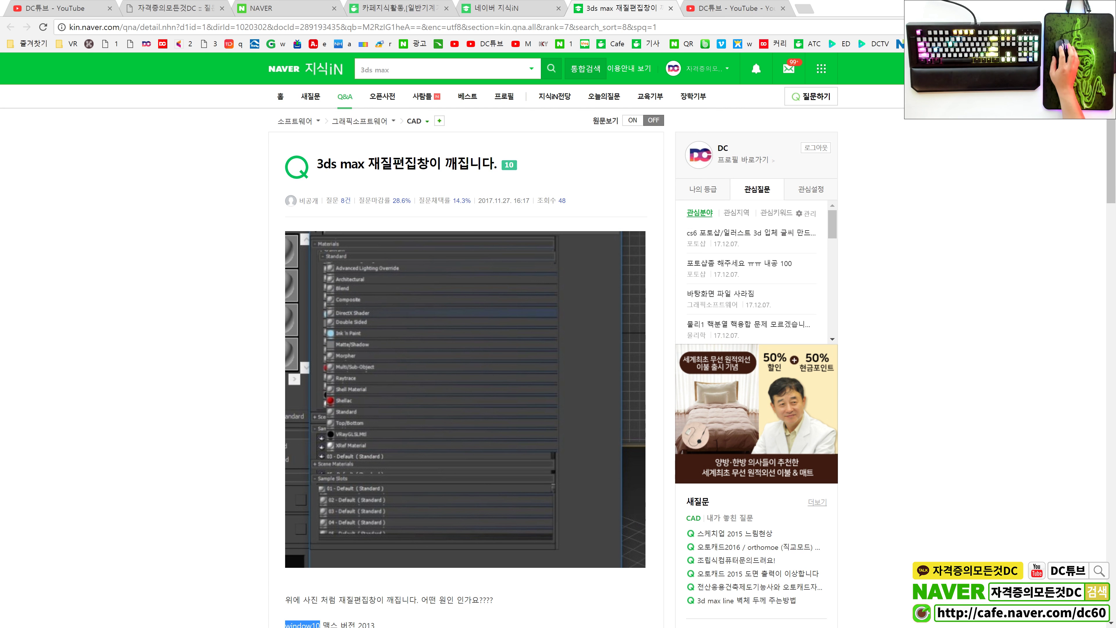
key(alt+Tab)
click(418, 256)
click(598, 251)
click(395, 348)
click(695, 440)
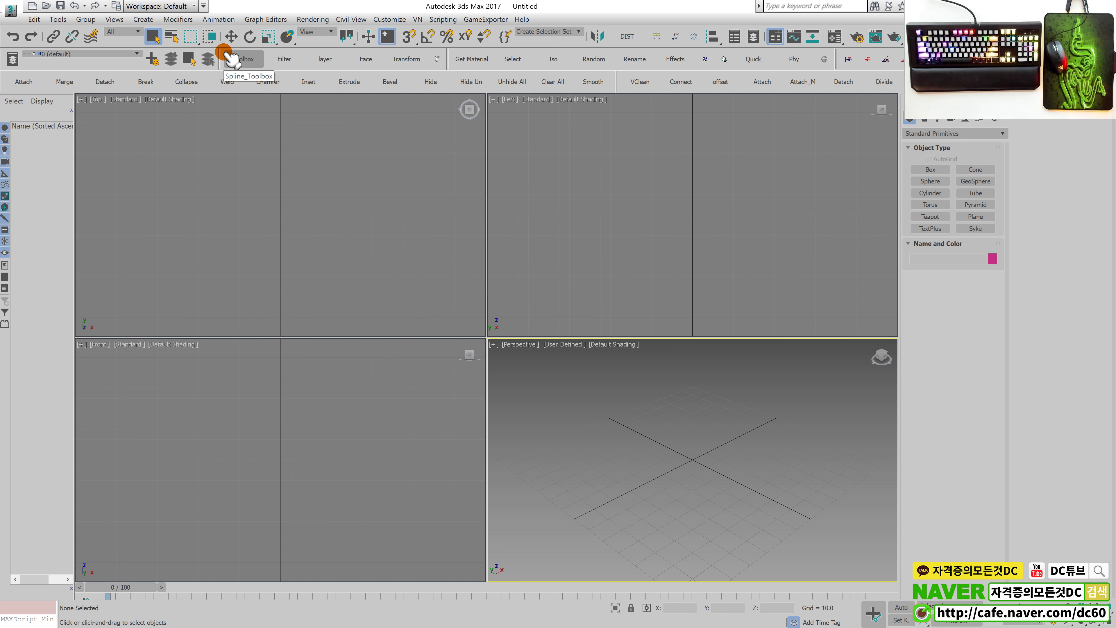
Activate the Top and Left viewports, ending with Top active
click(228, 59)
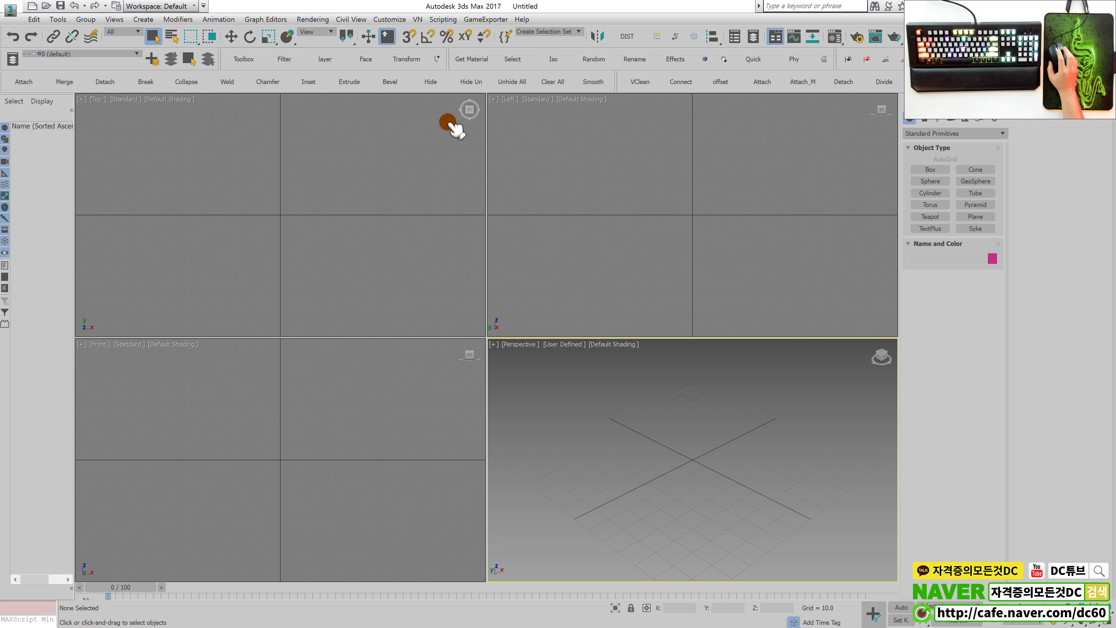
click(417, 190)
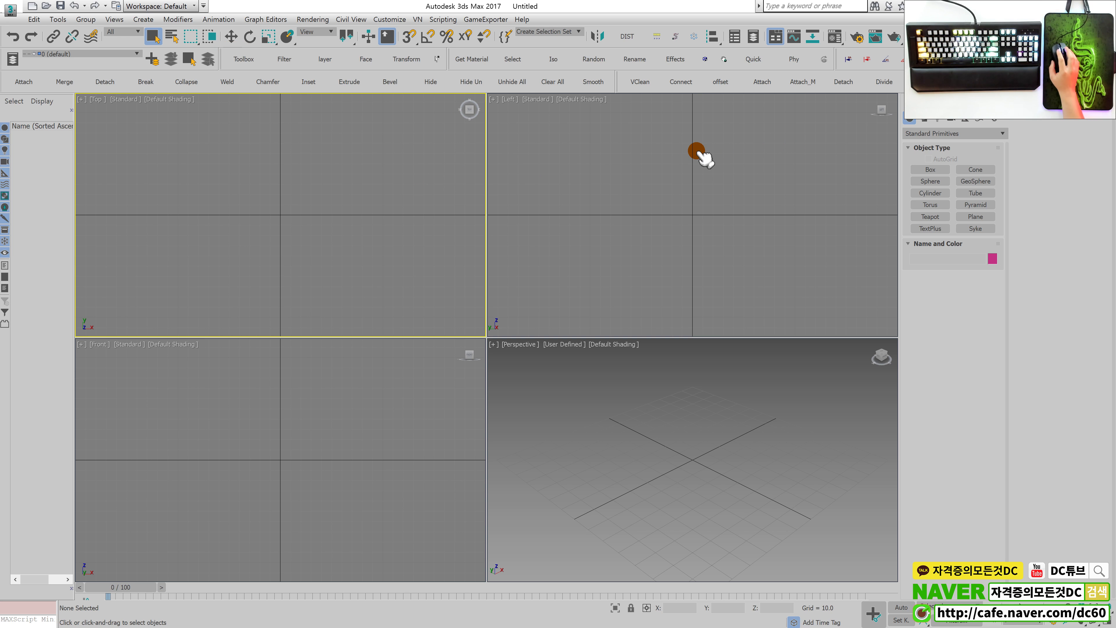
click(664, 194)
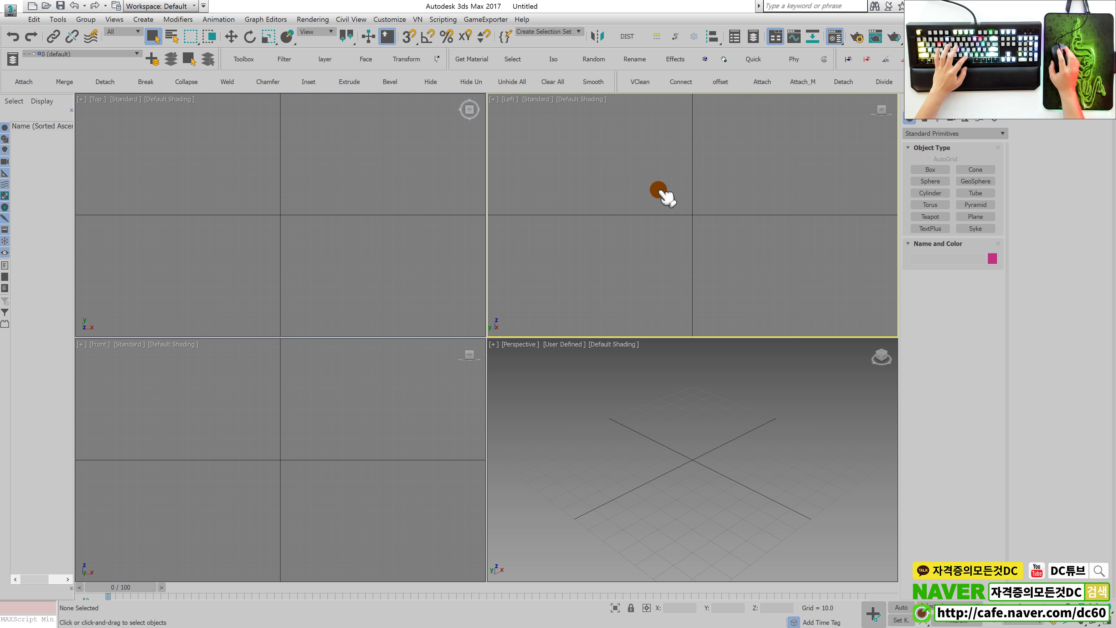
click(424, 194)
Open the Material Editor and the Material/Map Browser, moving the browser up and left
key(m)
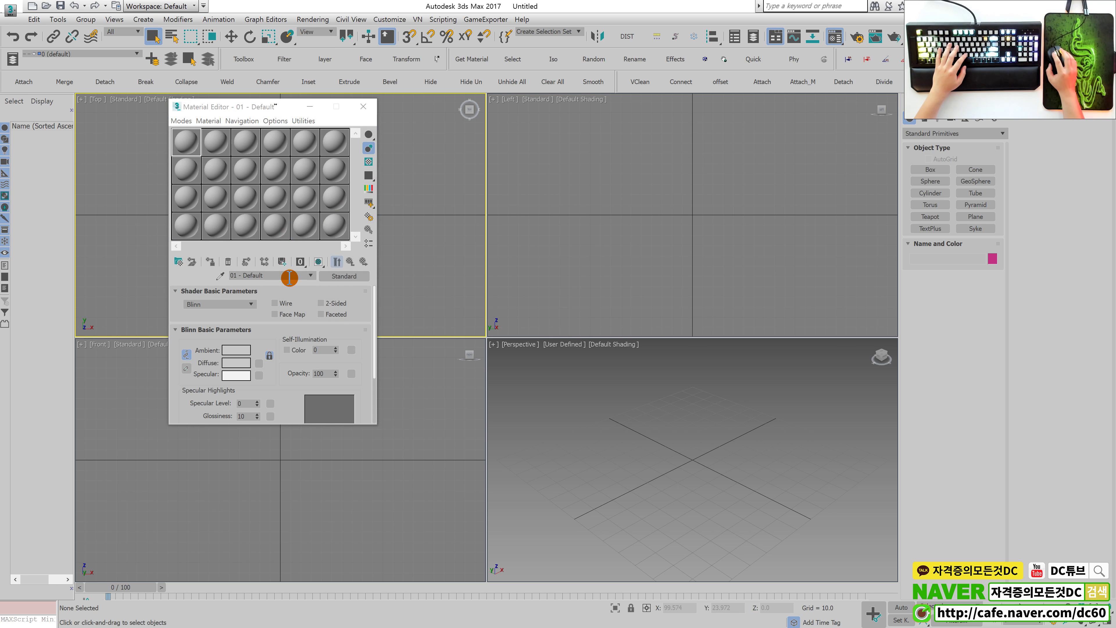
click(344, 278)
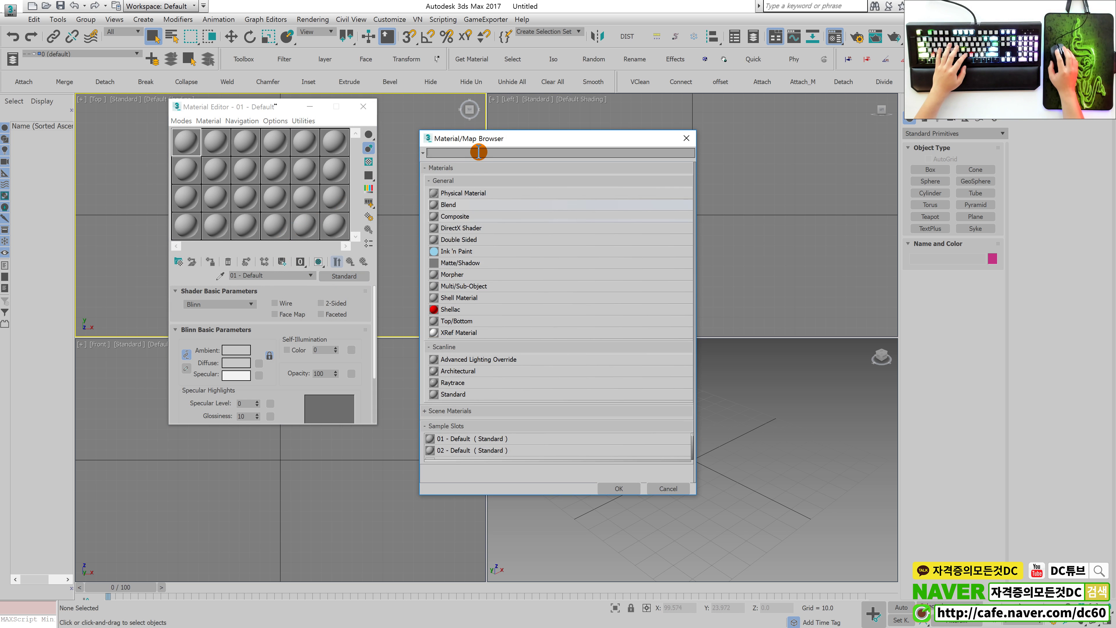
drag(476, 138, 452, 100)
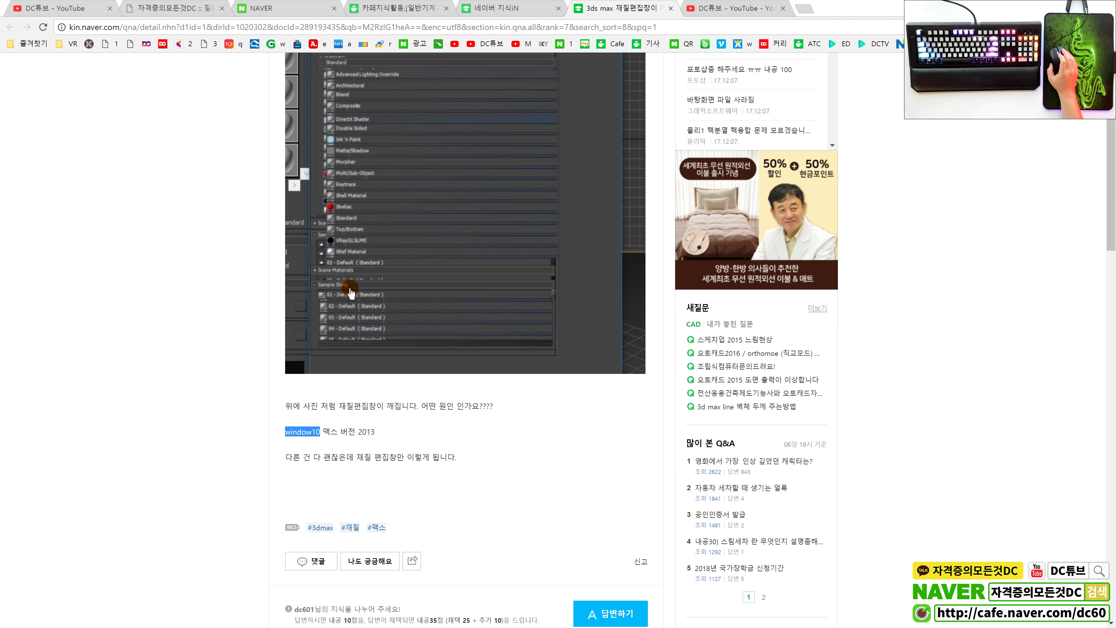
Highlight '맥스 버전 2013' instead of 'window10' and scroll back up to the question title
click(323, 433)
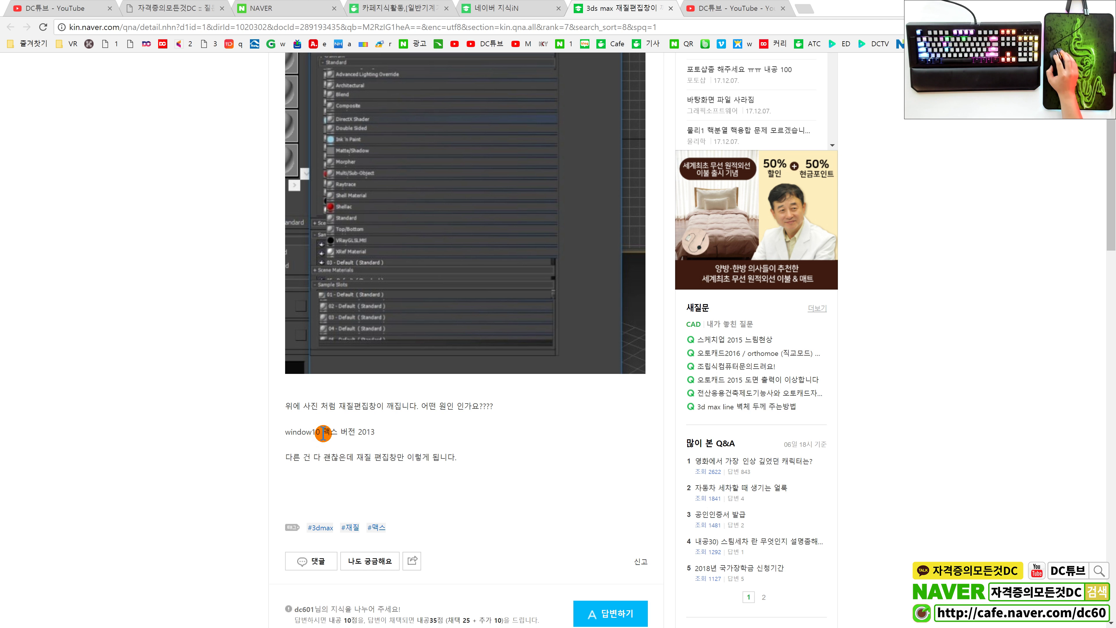
drag(324, 433, 408, 423)
drag(1110, 185, 1110, 156)
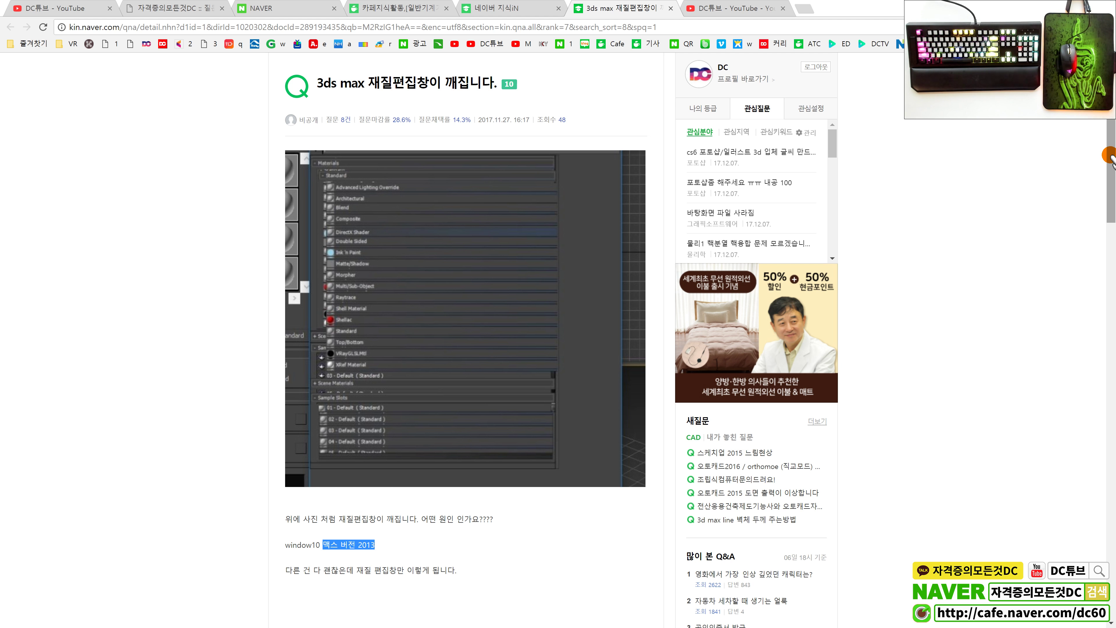